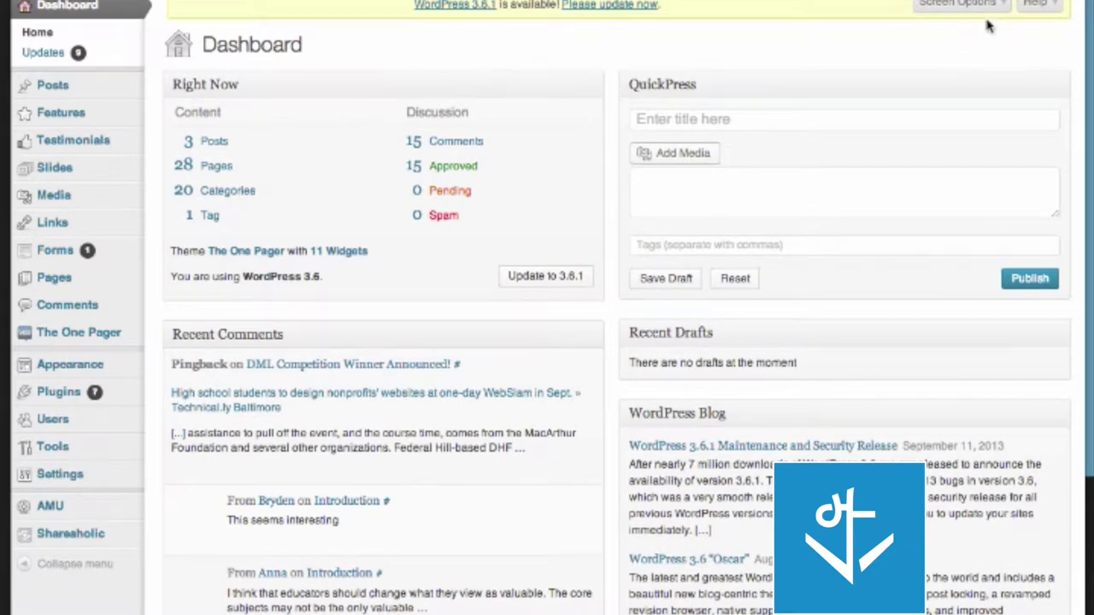
- In Screen Options, hide Incoming Links, Plugins, QuickPress, WordPress Blog and Other WordPress News
left_click(995, 7)
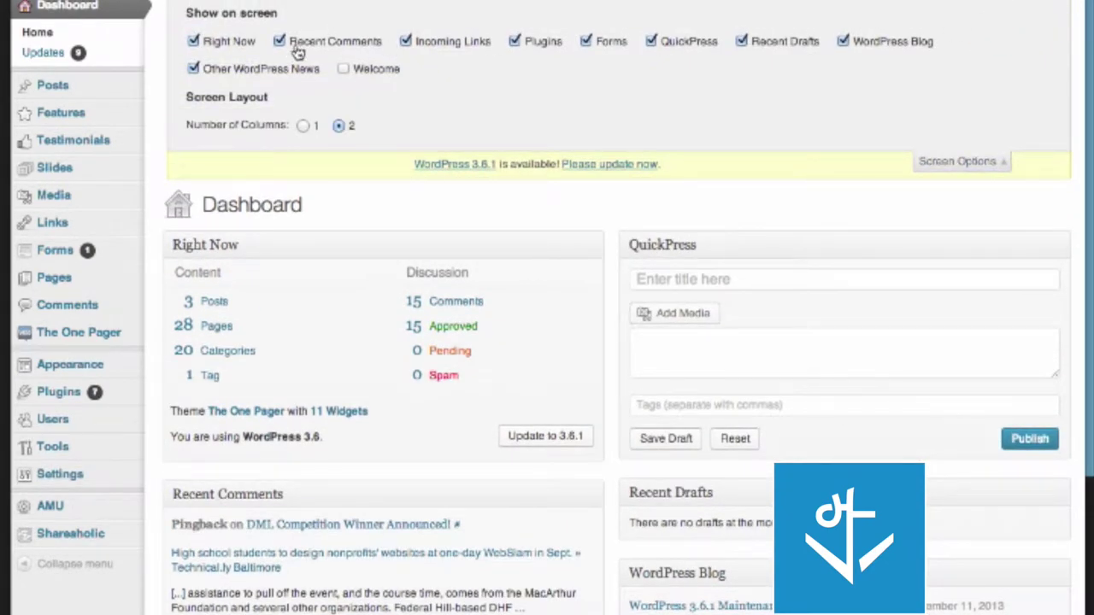
left_click(405, 41)
left_click(516, 41)
left_click(649, 41)
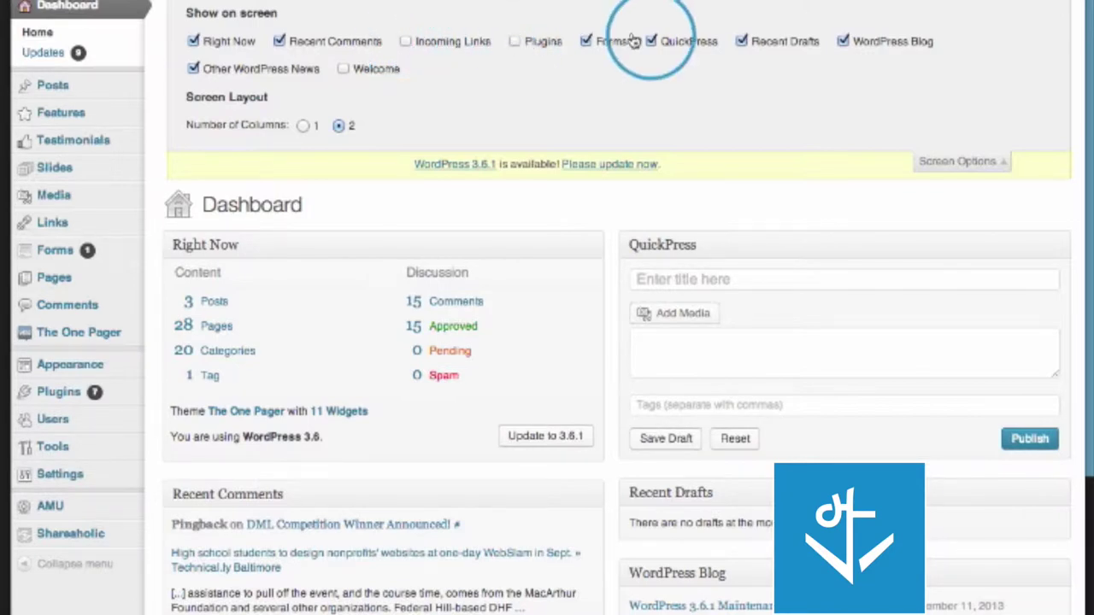
left_click(844, 41)
left_click(193, 69)
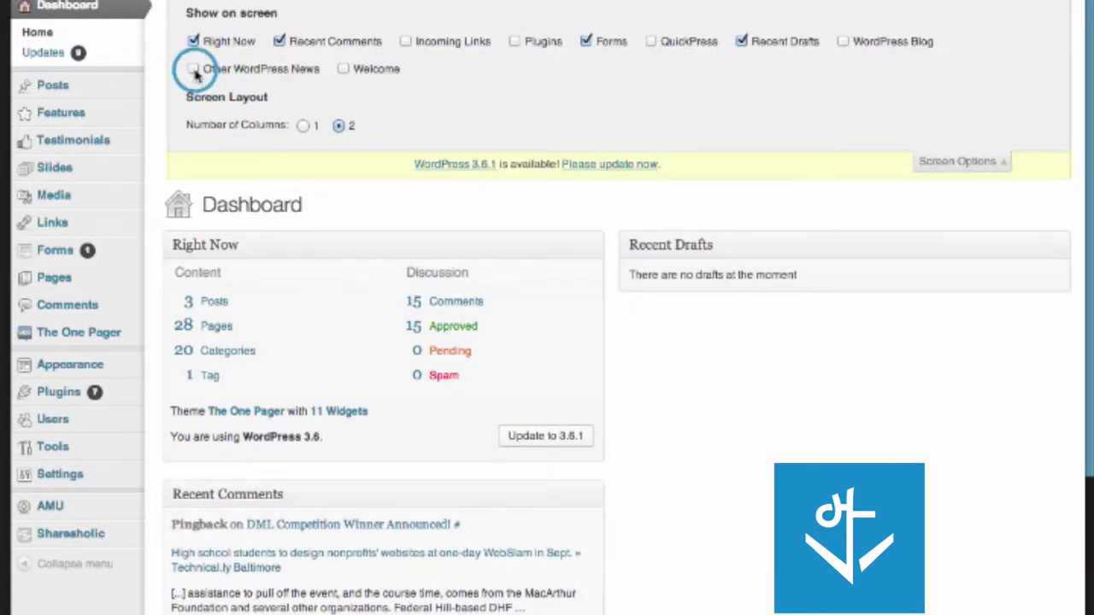
left_click(955, 161)
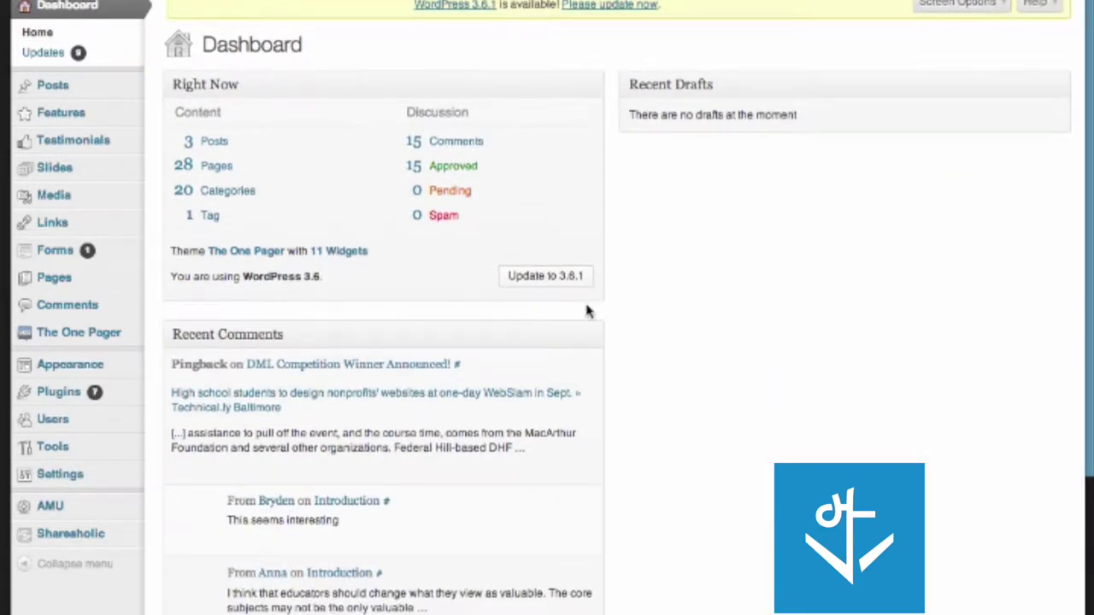
- Drag the Recent Comments box to the top of the right column
scroll(558, 312, "down", 3)
scroll(559, 311, "up", 3)
left_click_drag(471, 329, 940, 159)
left_click(449, 336)
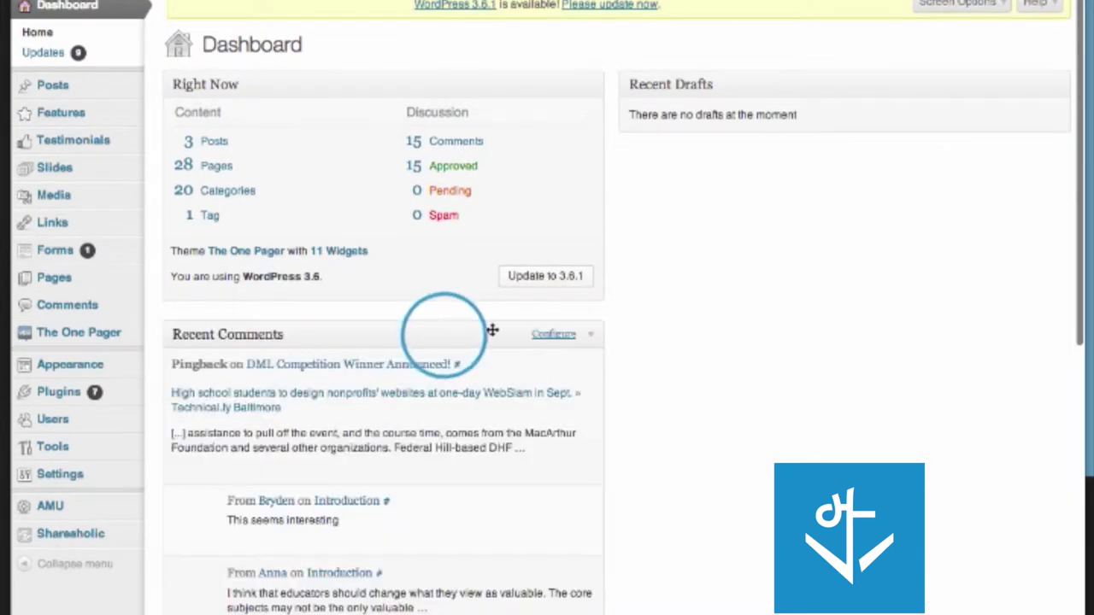
left_click_drag(454, 339, 880, 88)
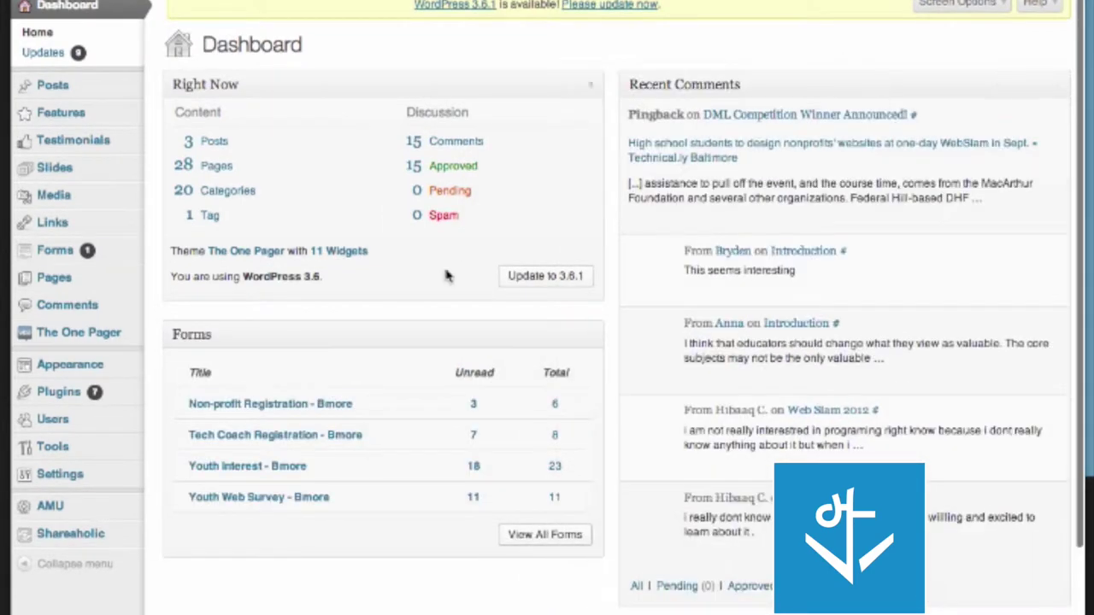
scroll(363, 322, "down", 3)
scroll(361, 318, "up", 3)
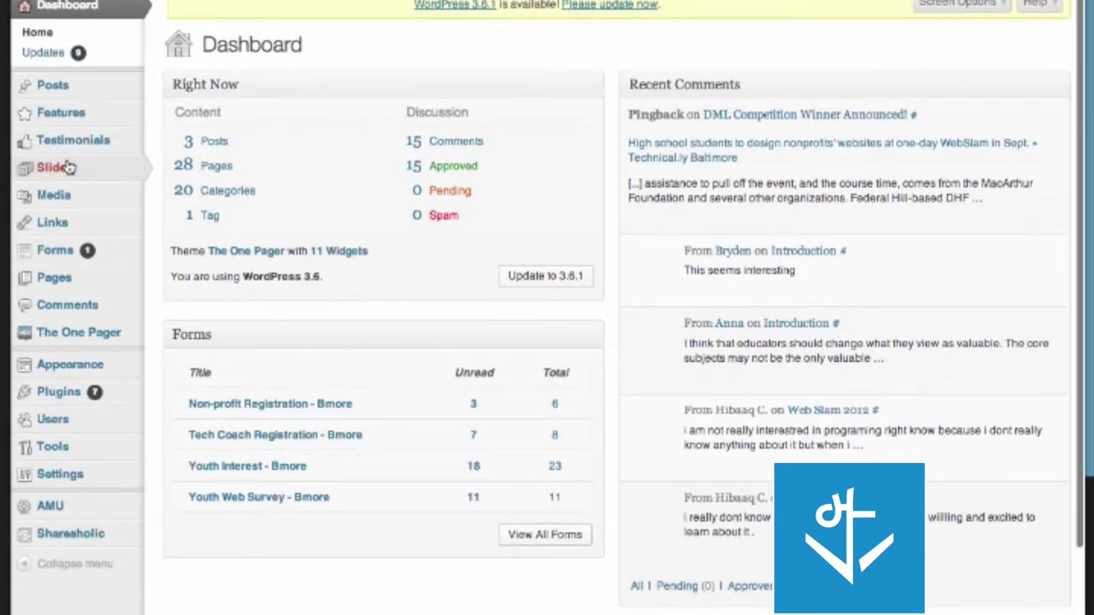
mouse_move(59, 87)
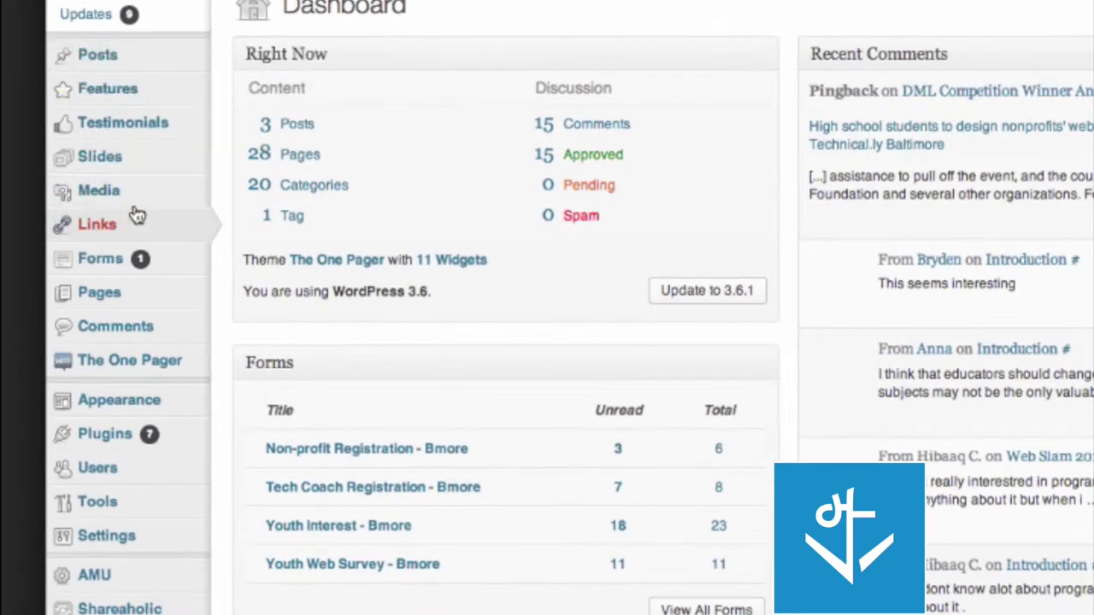
mouse_move(69, 277)
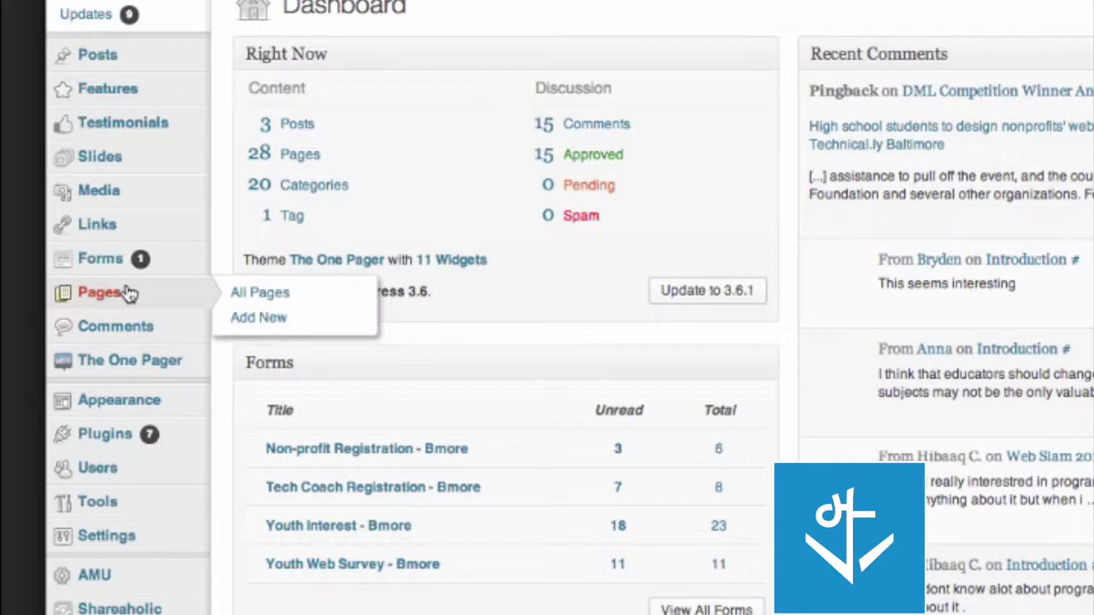
mouse_move(158, 54)
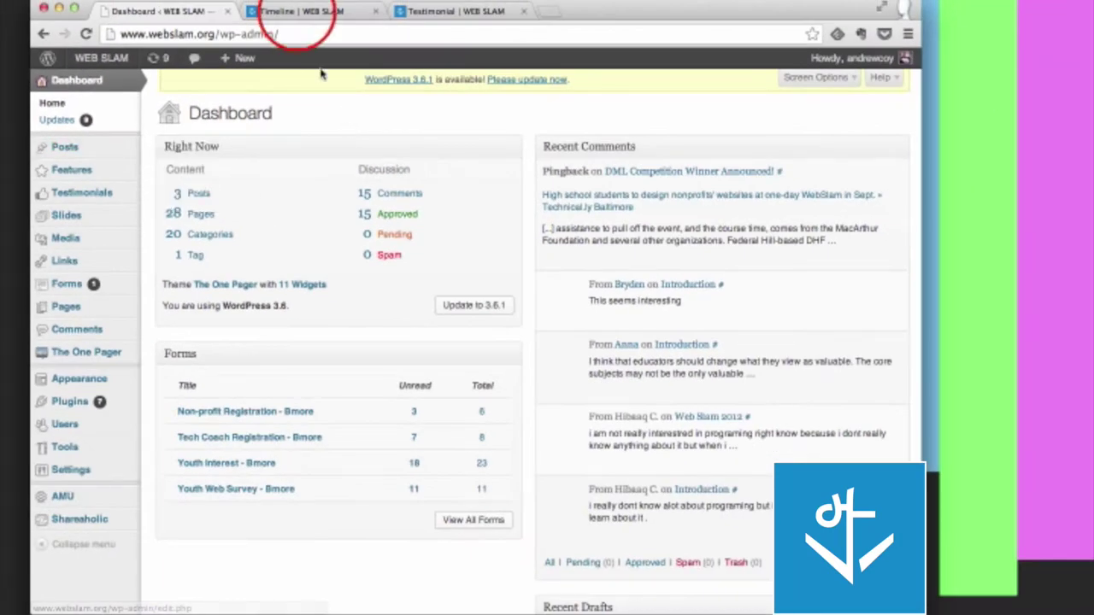
left_click(298, 15)
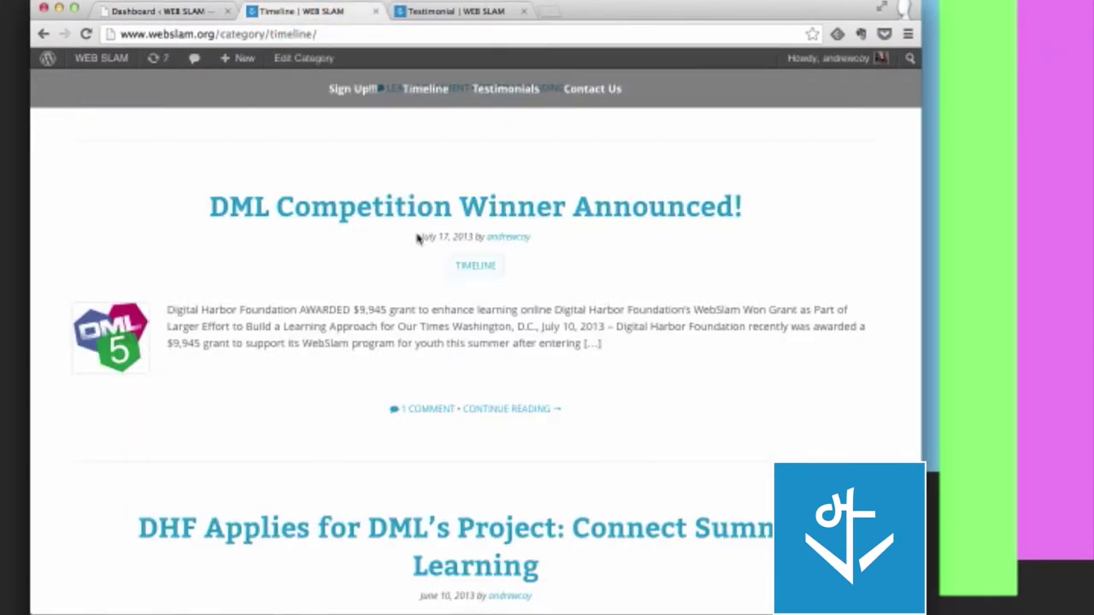
- Scroll through the posts on the public Timeline page
scroll(418, 243, "up", 8)
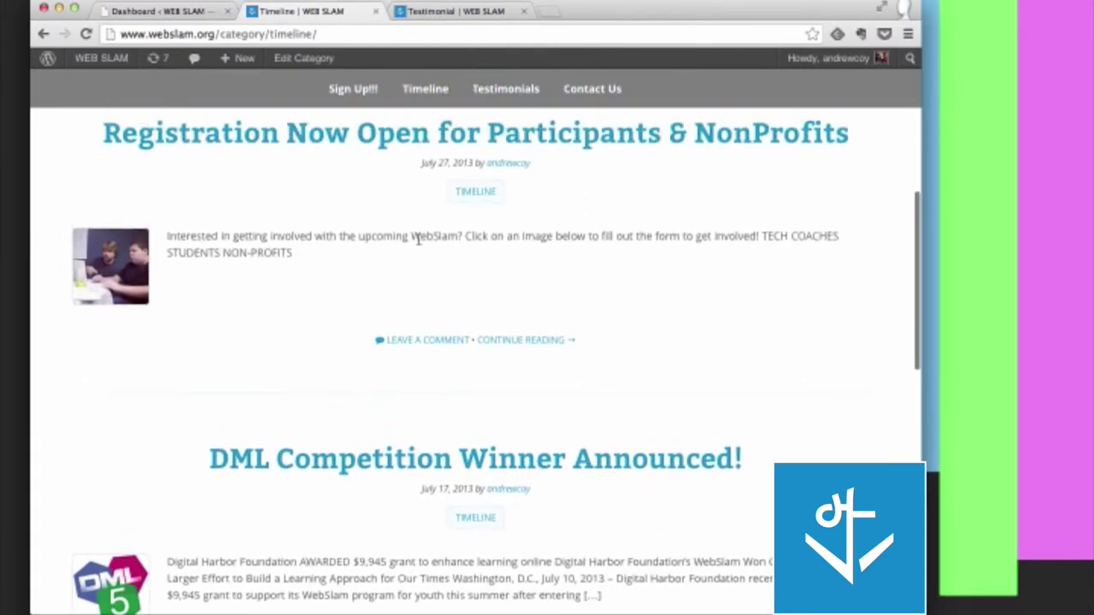
scroll(259, 252, "up", 3)
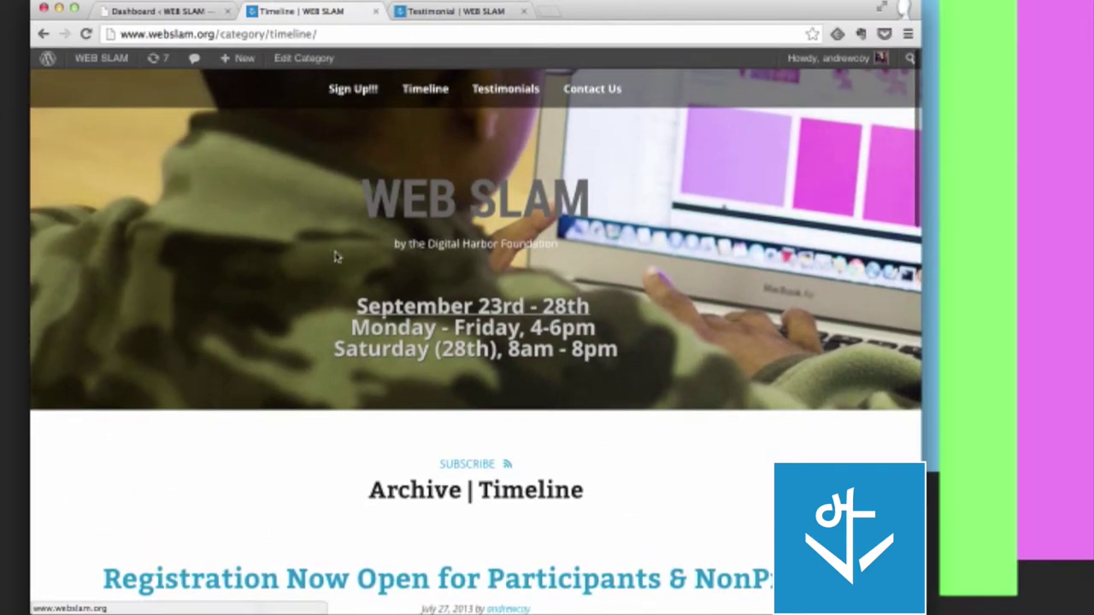
scroll(259, 252, "down", 5)
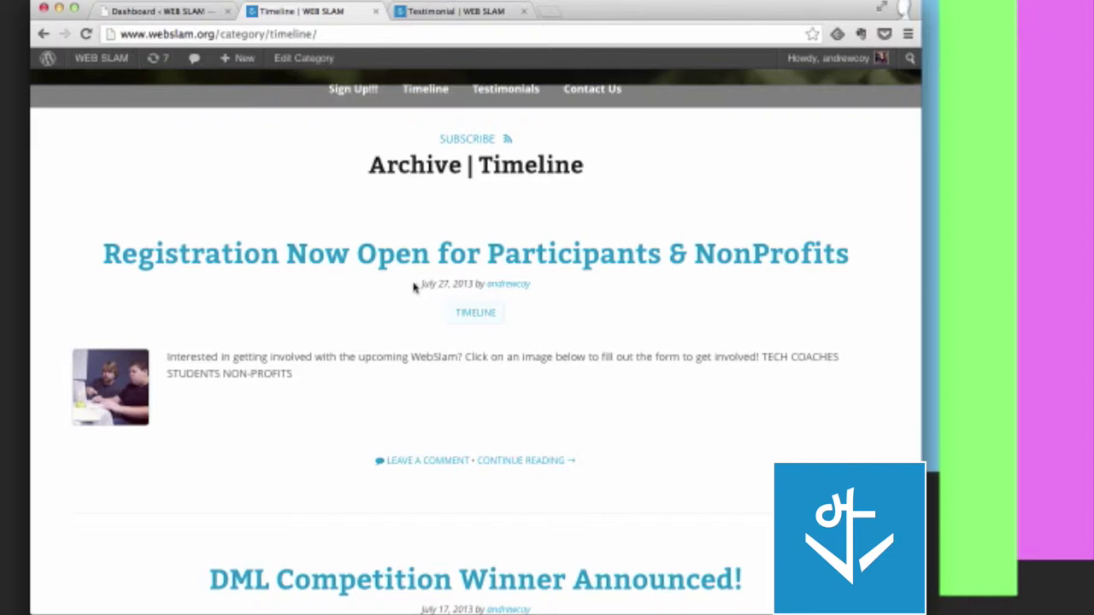
scroll(410, 291, "down", 6)
scroll(415, 298, "up", 1)
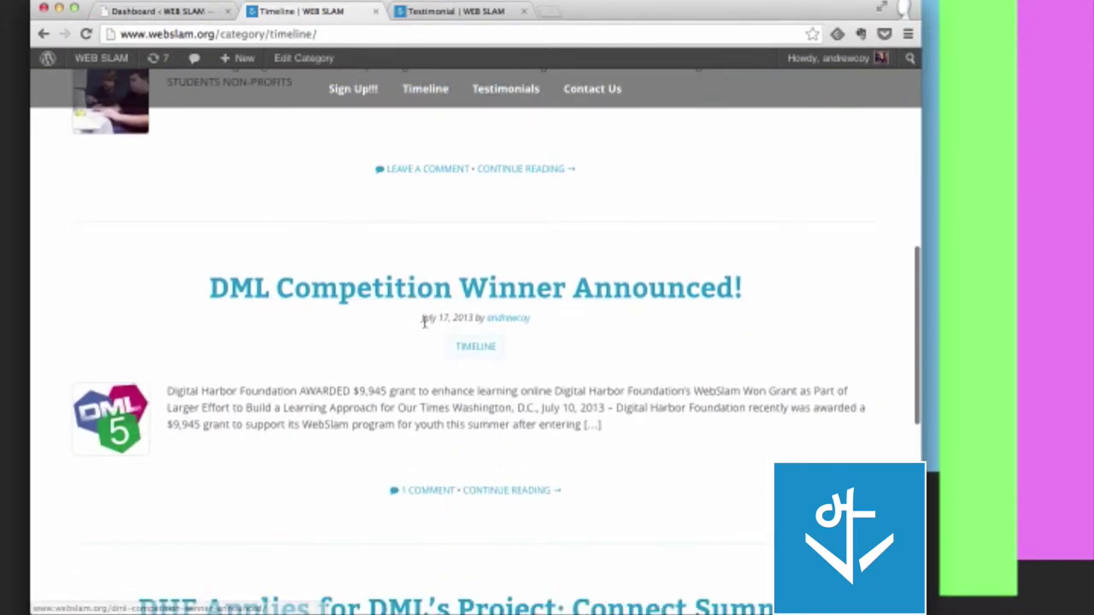
scroll(424, 323, "down", 8)
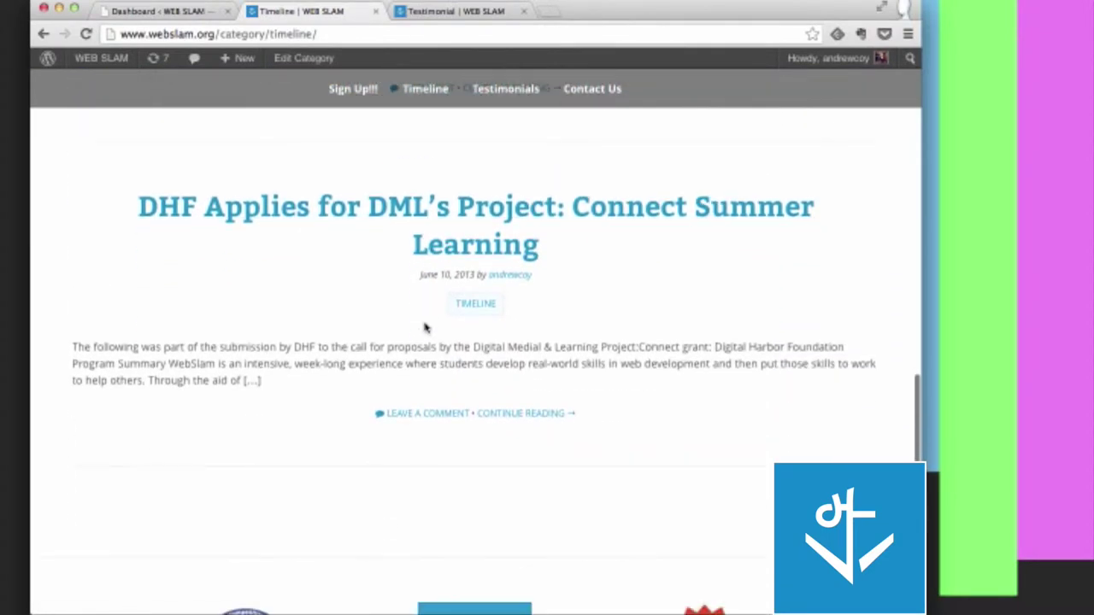
scroll(425, 328, "down", 3)
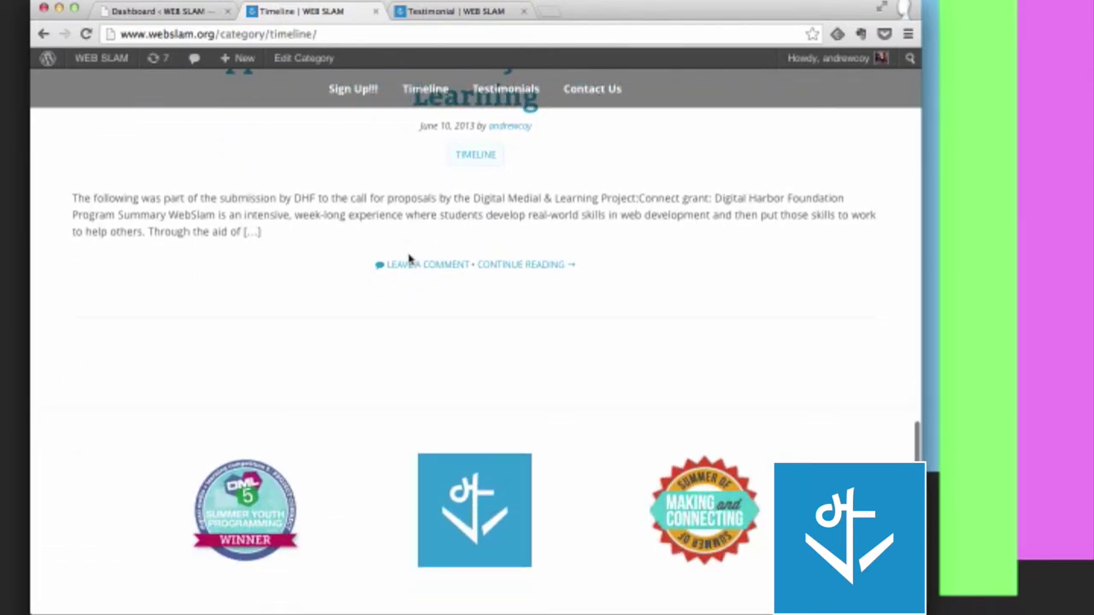
scroll(410, 307, "up", 18)
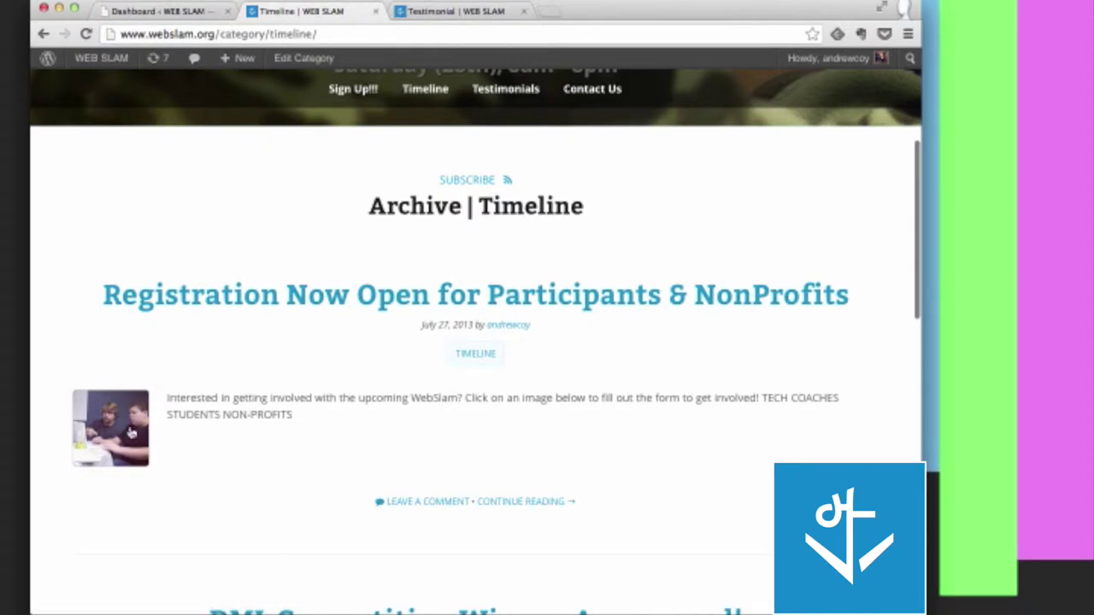
- Open the 'Registration Now Open for Participants & NonProfits' post, then return to the Dashboard
left_click(272, 291)
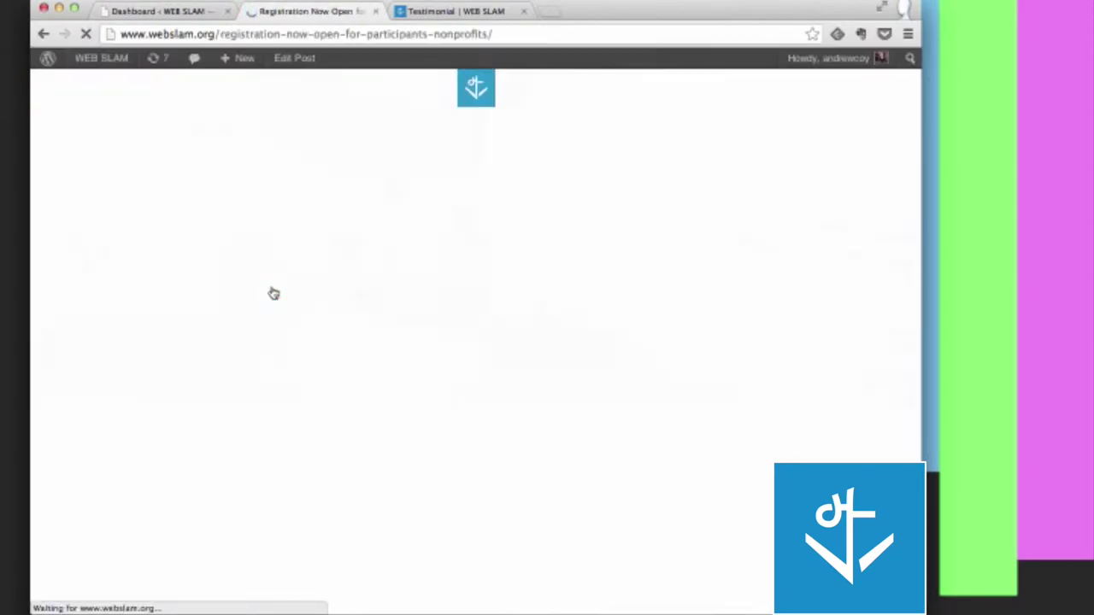
scroll(272, 293, "down", 5)
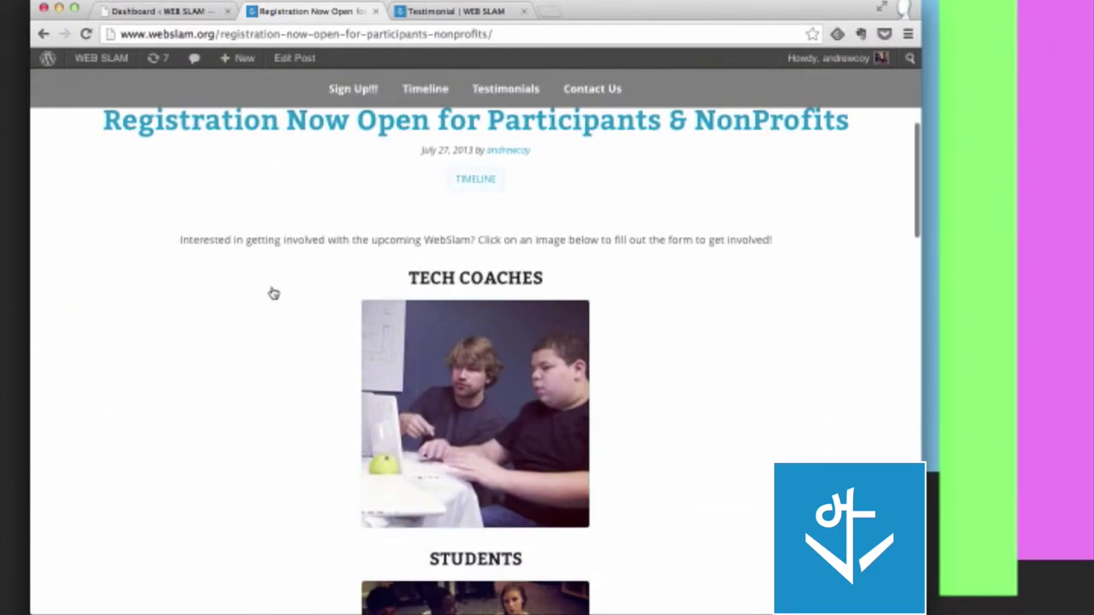
left_click(154, 15)
- View the All Posts list and then the All Pages list, then switch to the live Testimonial page
mouse_move(66, 152)
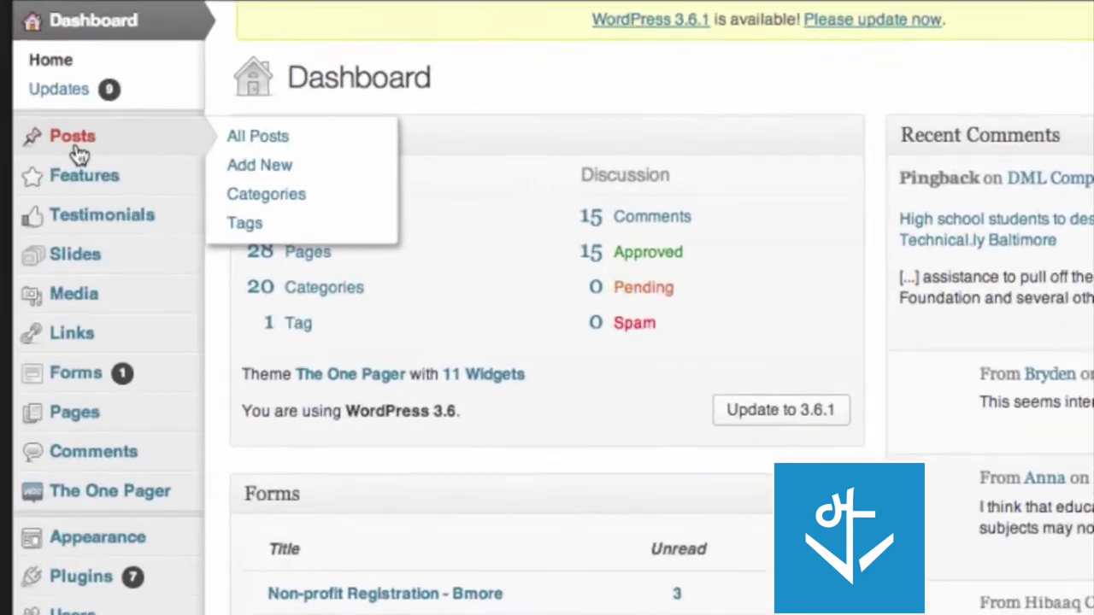
left_click(270, 138)
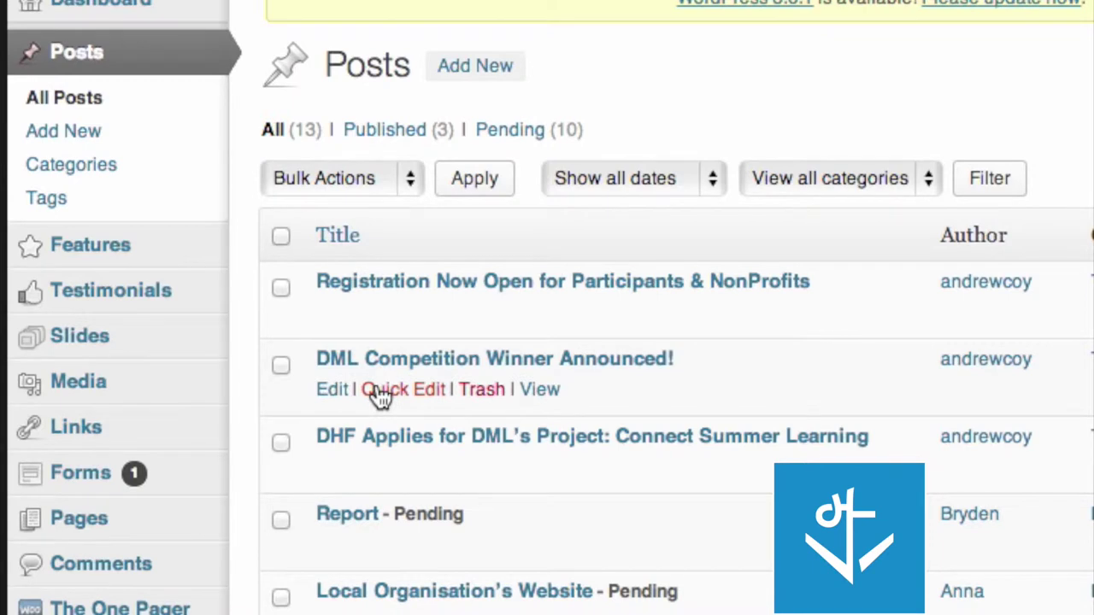
mouse_move(96, 366)
left_click(75, 516)
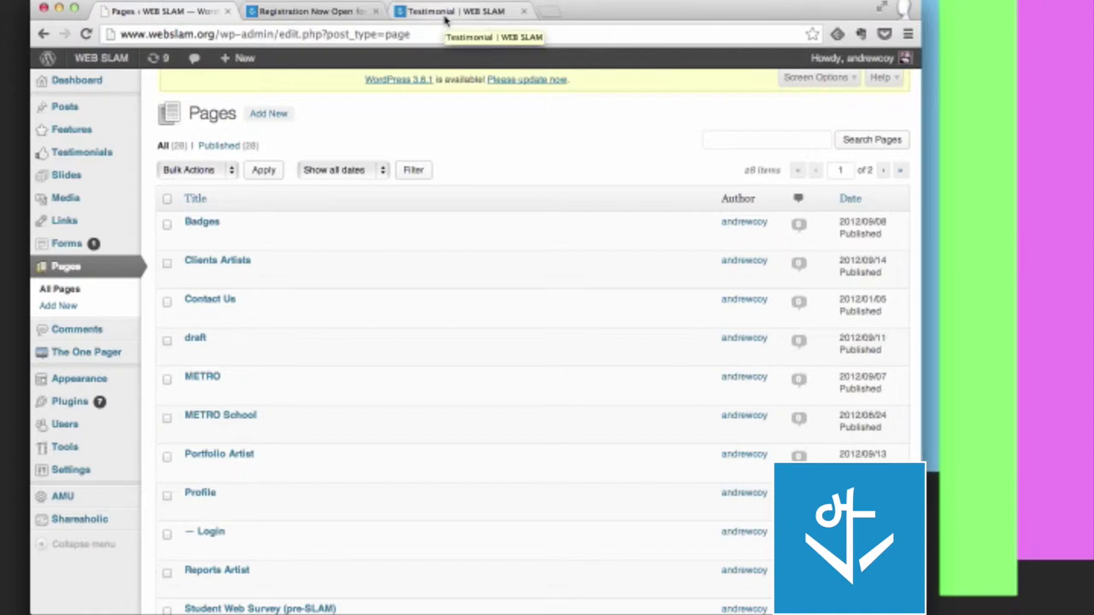
left_click(432, 11)
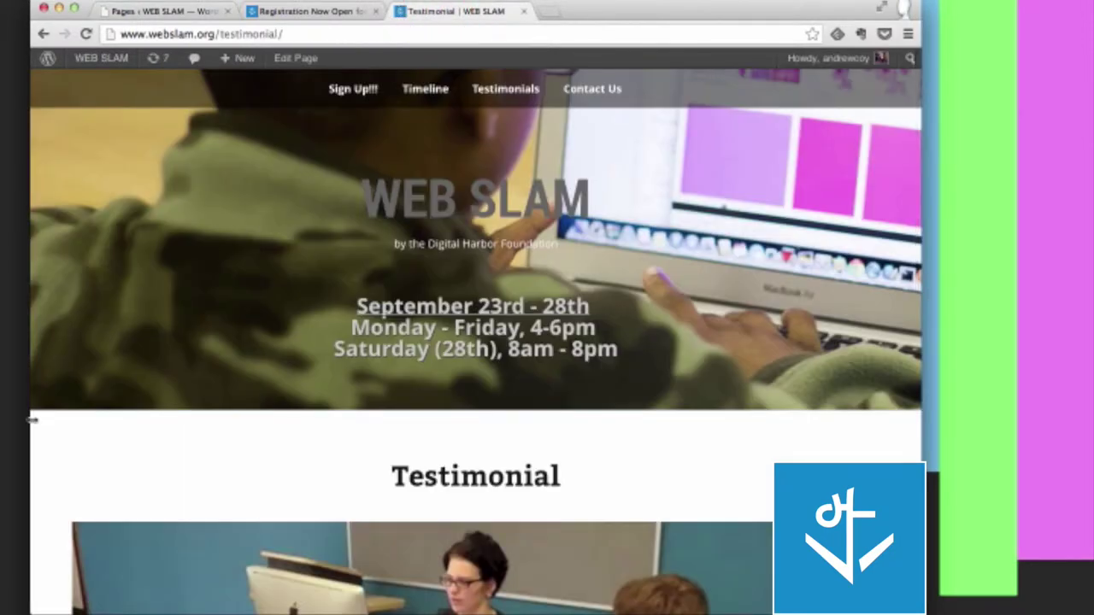
scroll(34, 418, "down", 5)
scroll(43, 397, "down", 4)
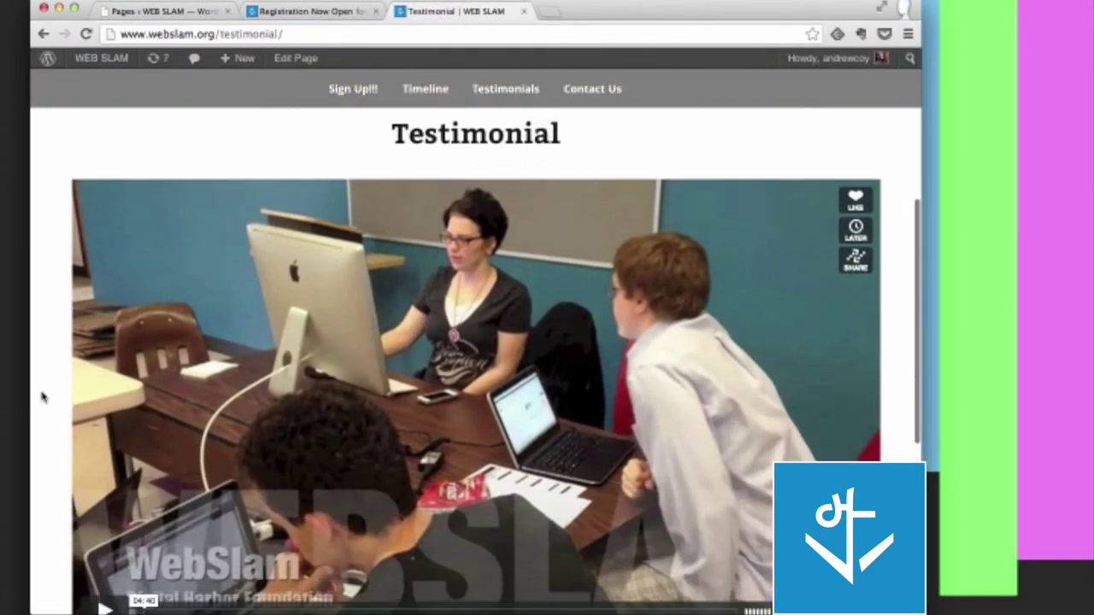
scroll(43, 396, "down", 4)
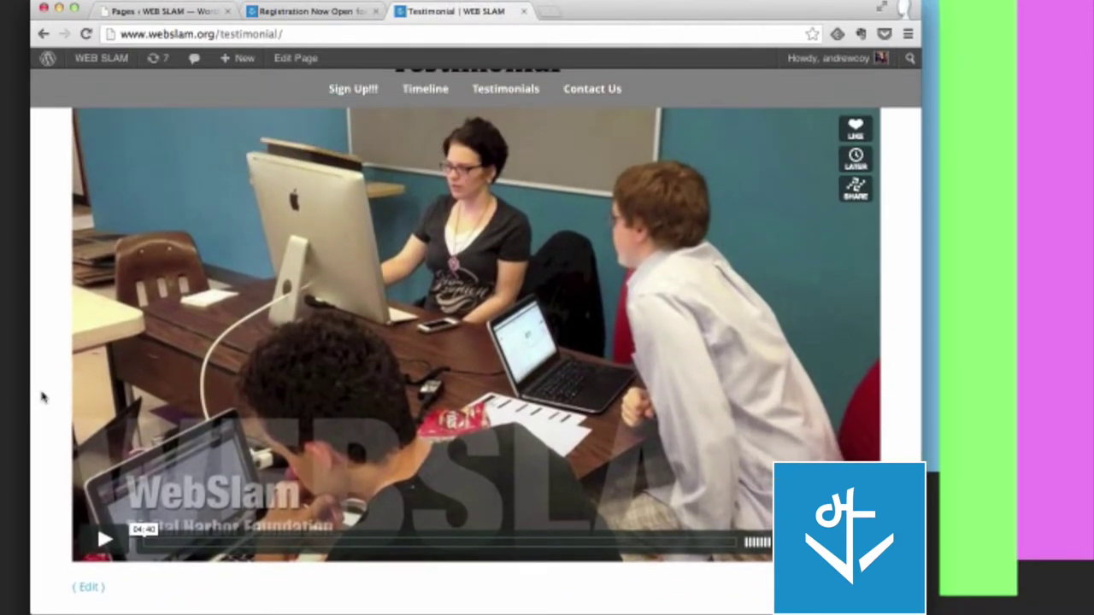
scroll(43, 397, "up", 10)
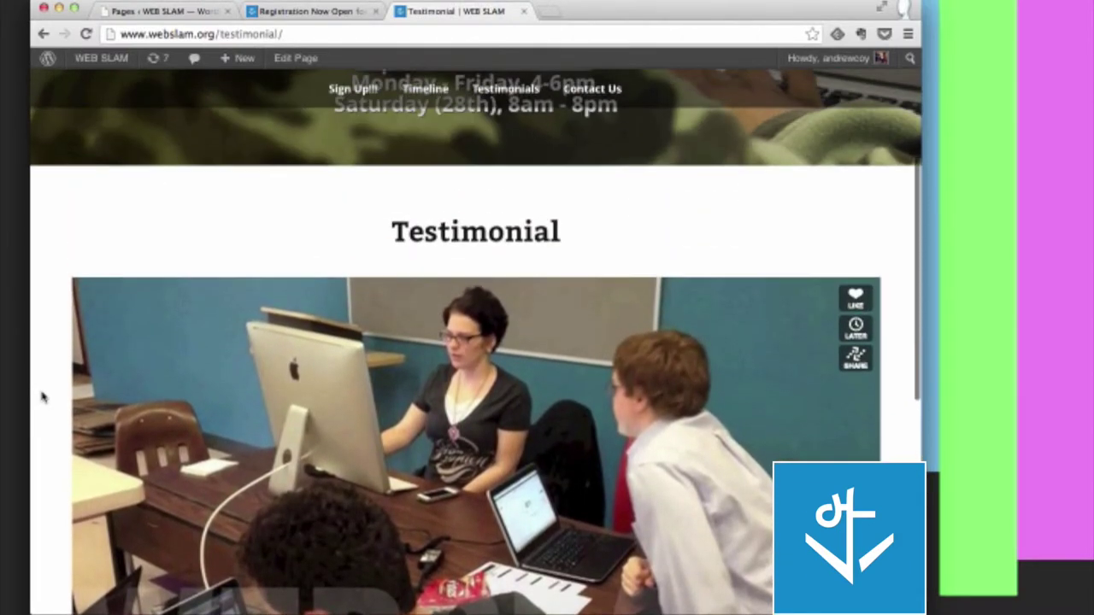
scroll(43, 396, "down", 8)
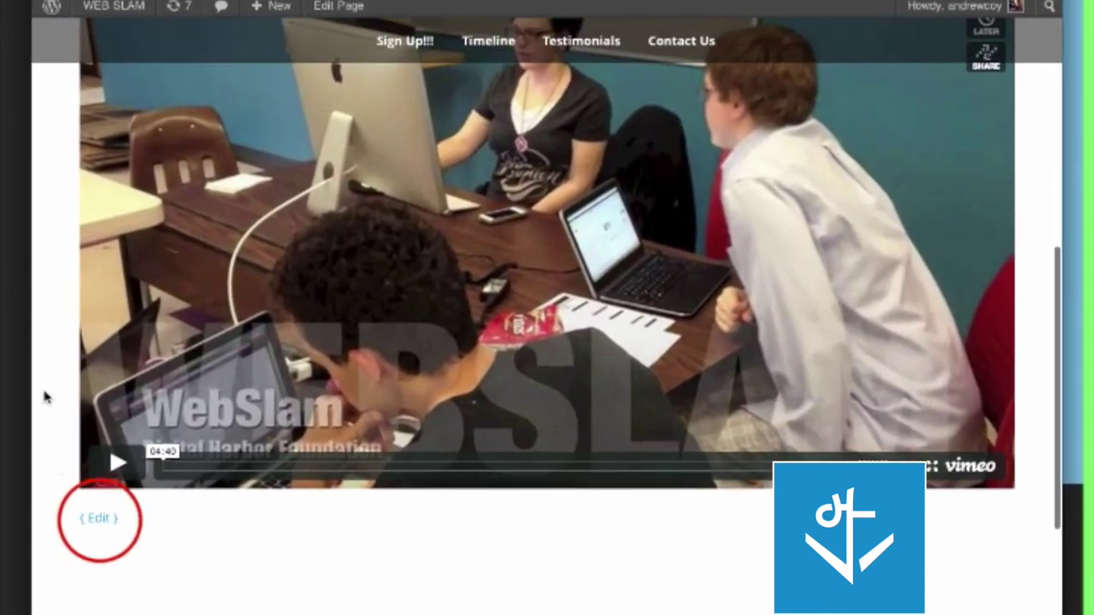
left_click(100, 522)
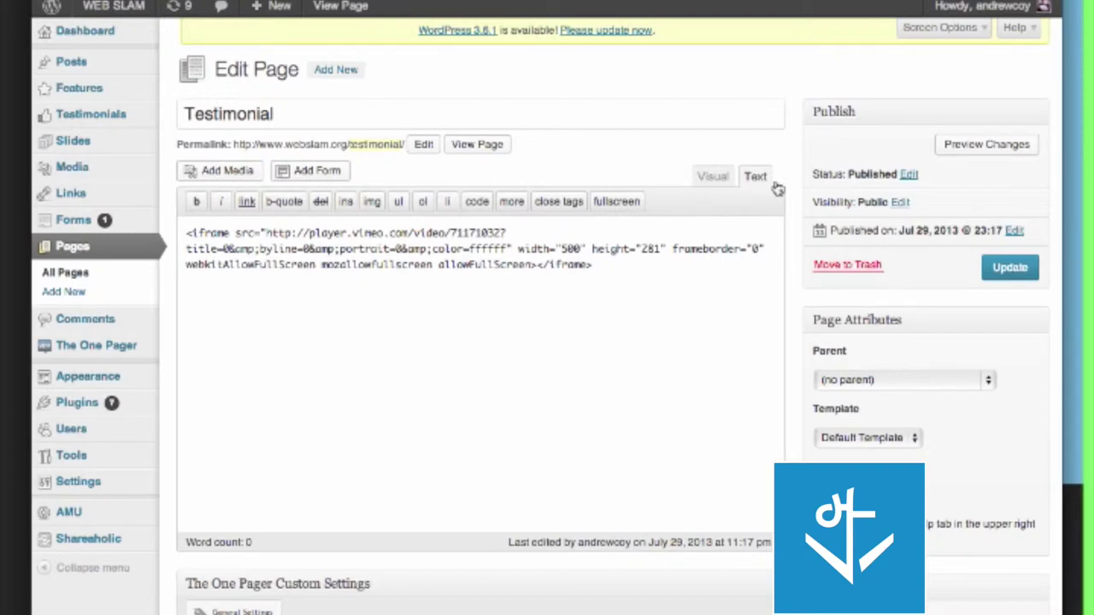
- Toggle the page editor between Visual and Text views to see the video's HTML embed code
left_click(717, 179)
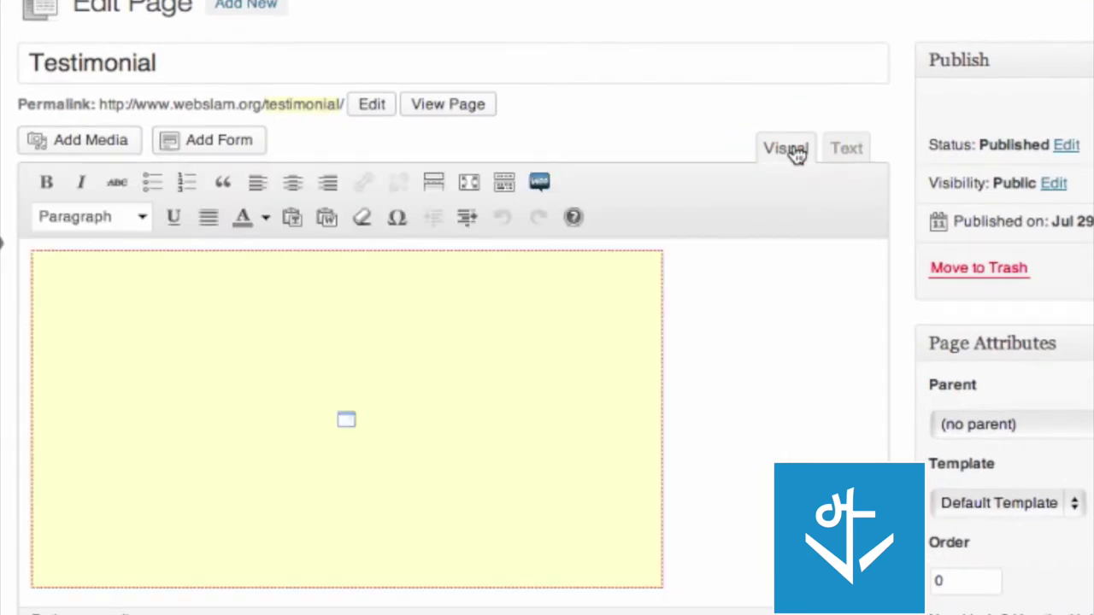
left_click(848, 149)
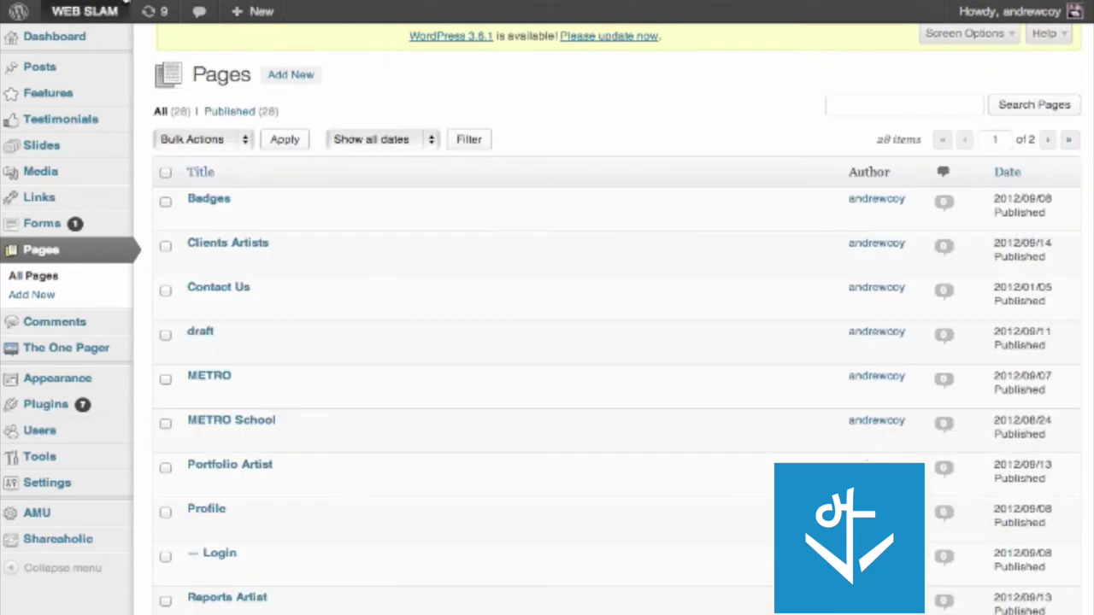
- Open Appearance > Themes and browse the Install Themes search and feature filters
mouse_move(40, 225)
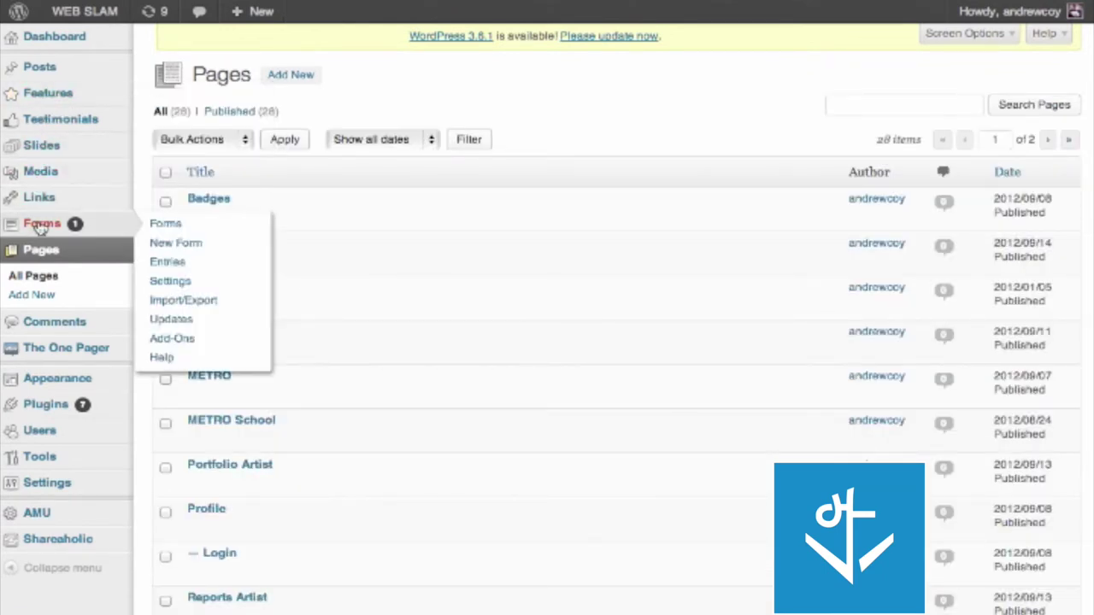
mouse_move(41, 383)
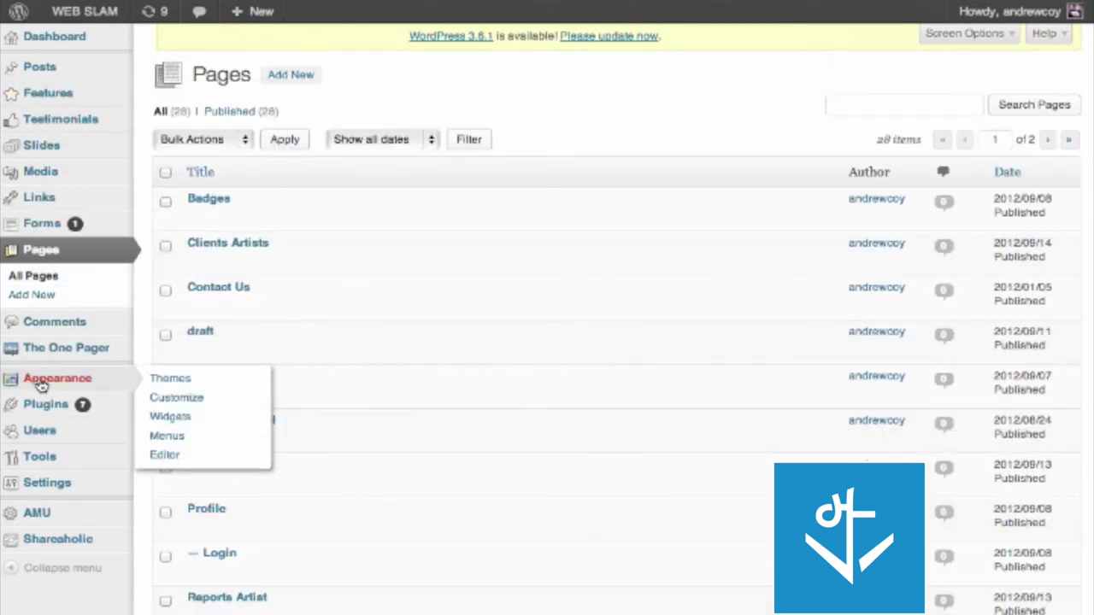
left_click(171, 379)
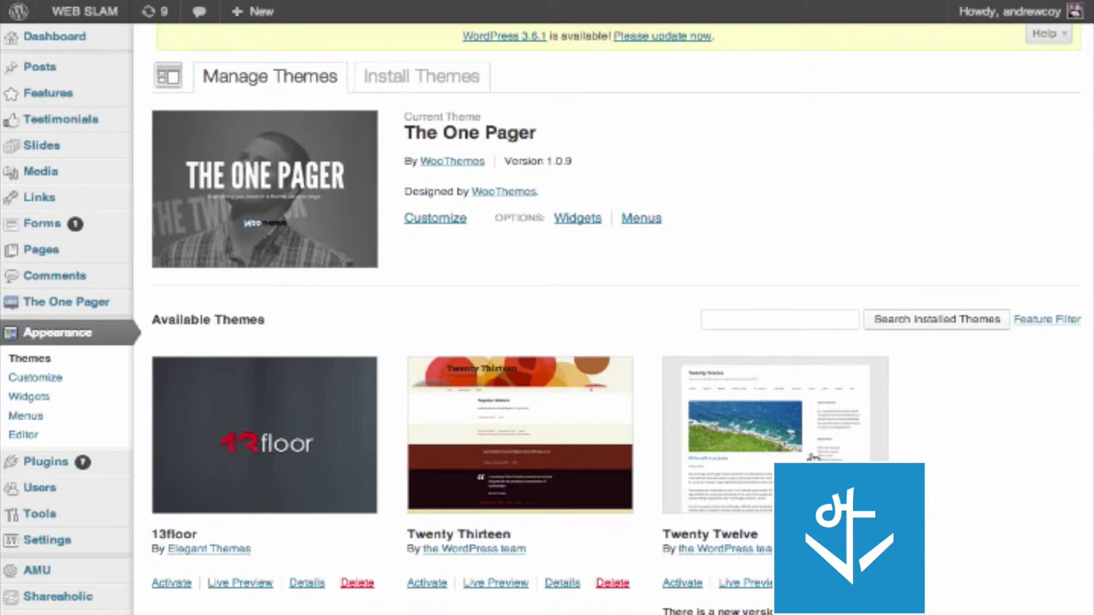
left_click(406, 79)
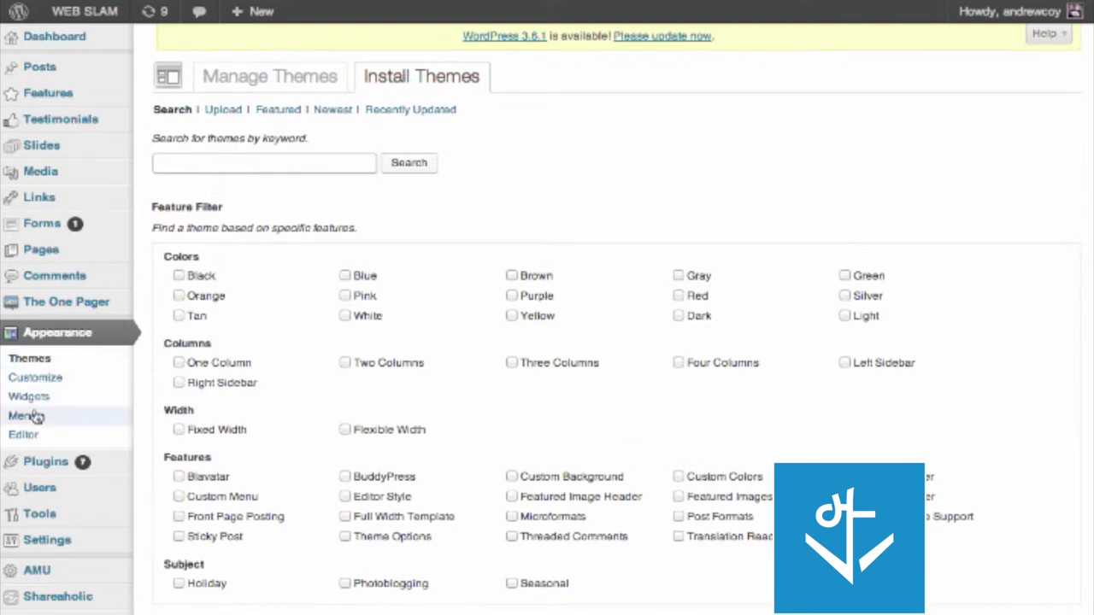
- Open the theme's style.css stylesheet in Appearance > Editor
mouse_move(34, 459)
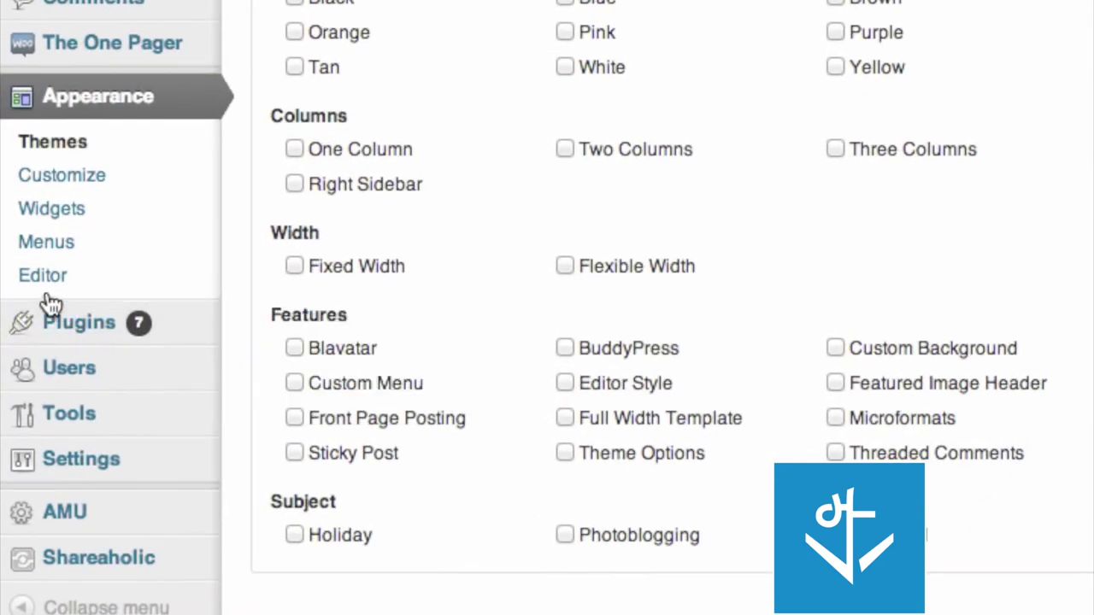
mouse_move(67, 325)
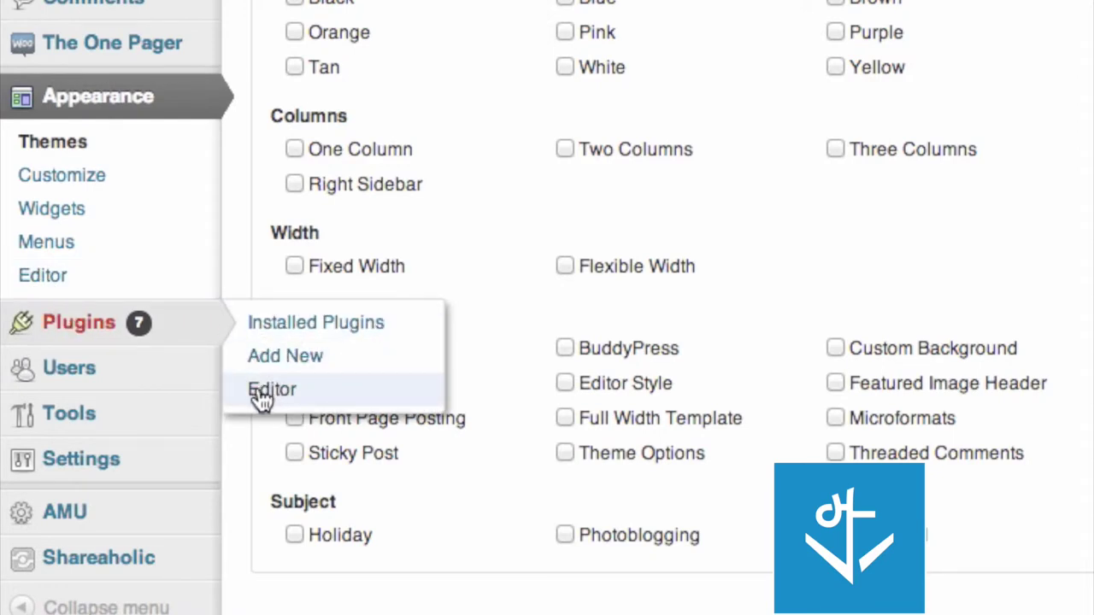
left_click(39, 281)
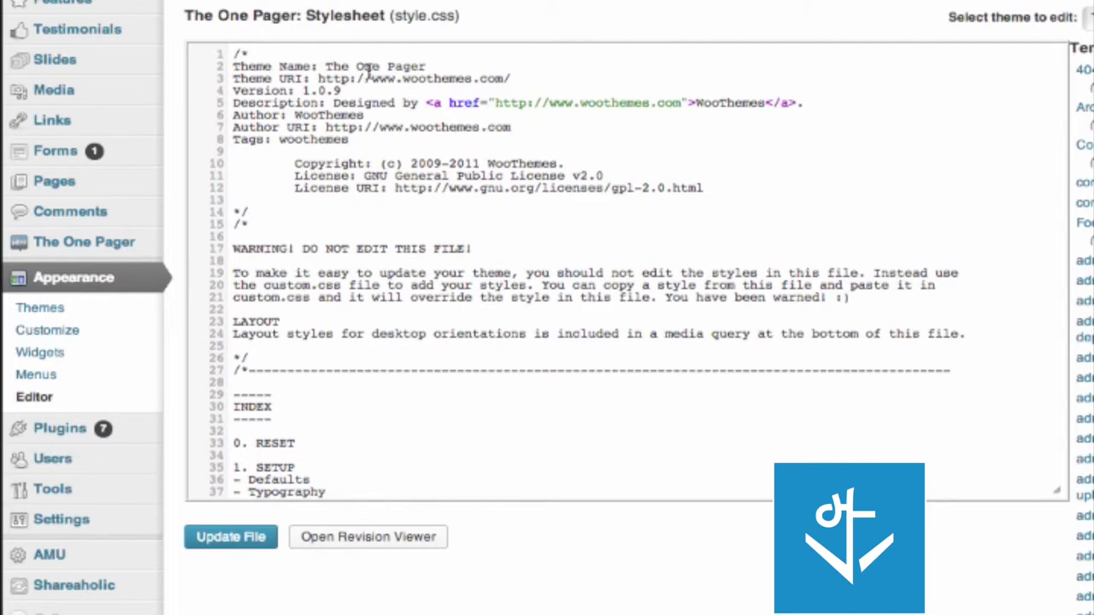
- Scroll down through The One Pager's style.css to review its defaults and link rules
scroll(418, 276, "down", 10)
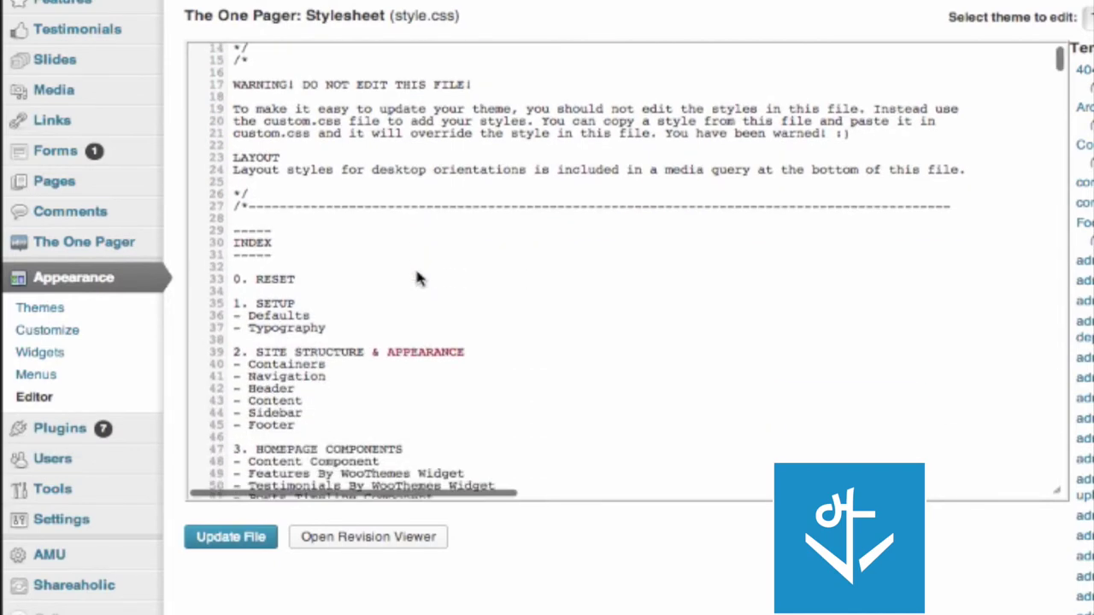
scroll(418, 276, "down", 20)
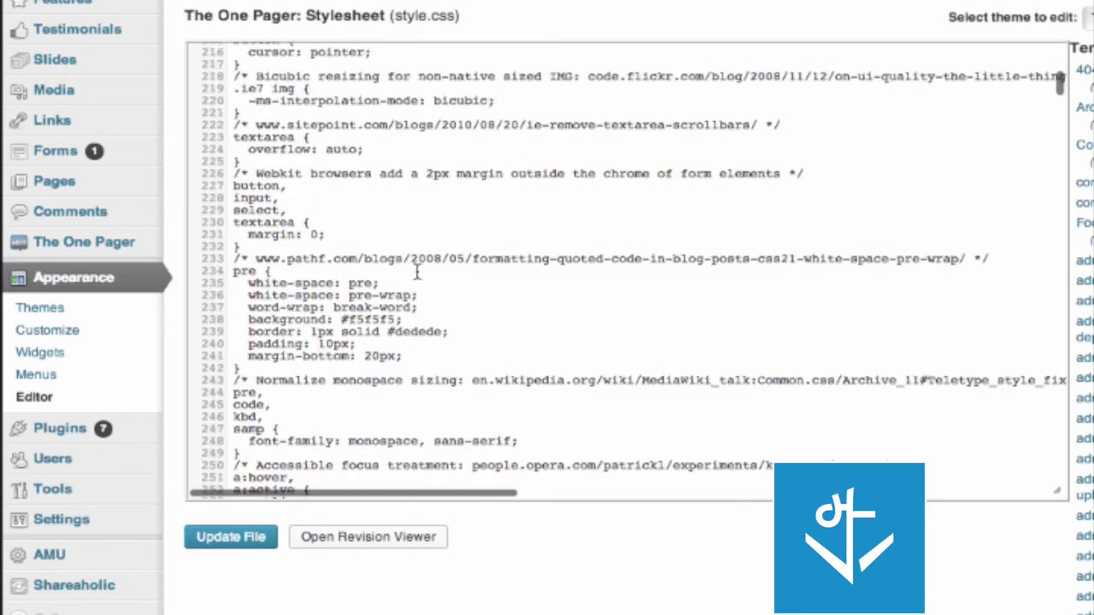
scroll(418, 277, "down", 5)
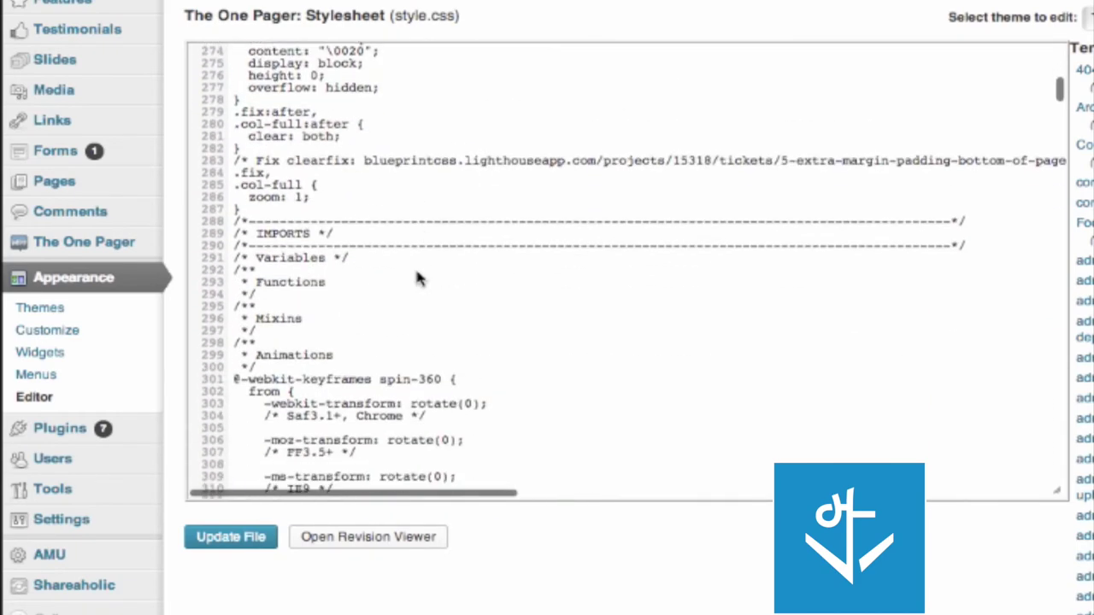
scroll(419, 276, "down", 12)
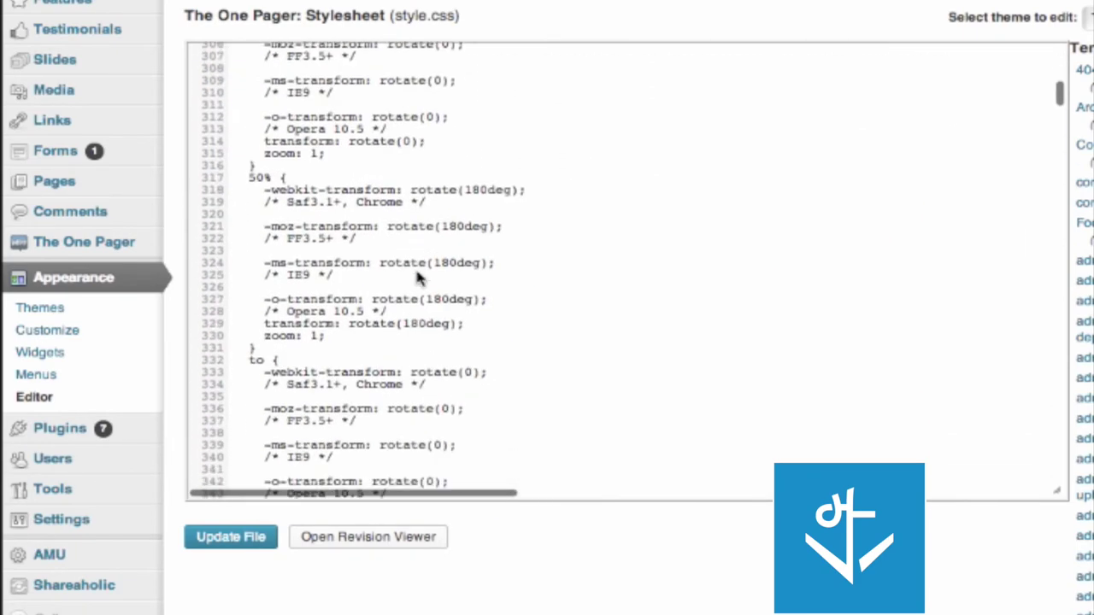
scroll(418, 276, "down", 3)
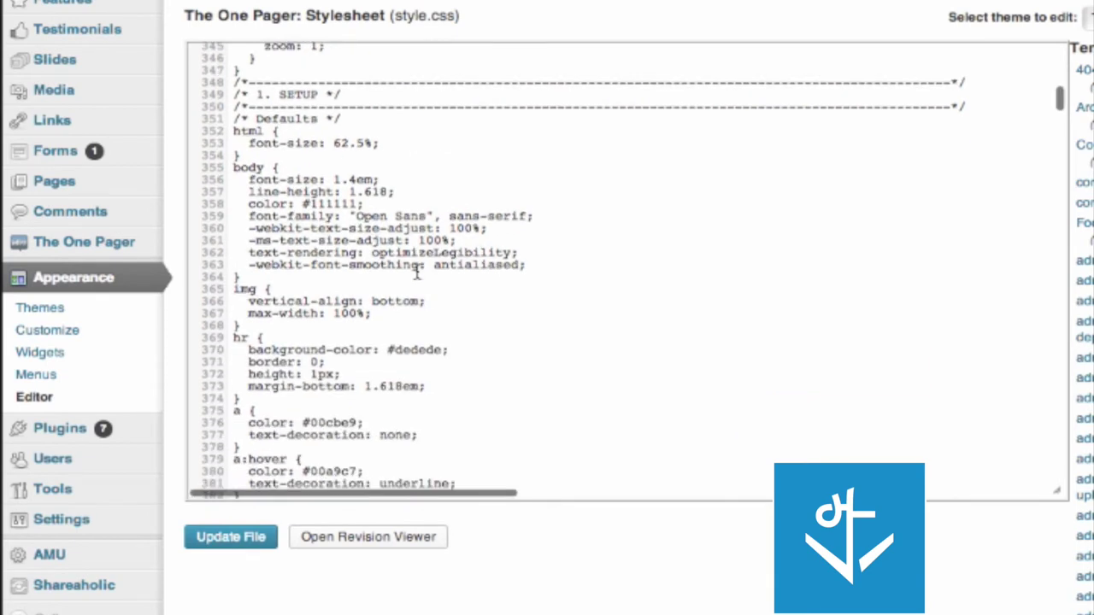
scroll(418, 272, "down", 2)
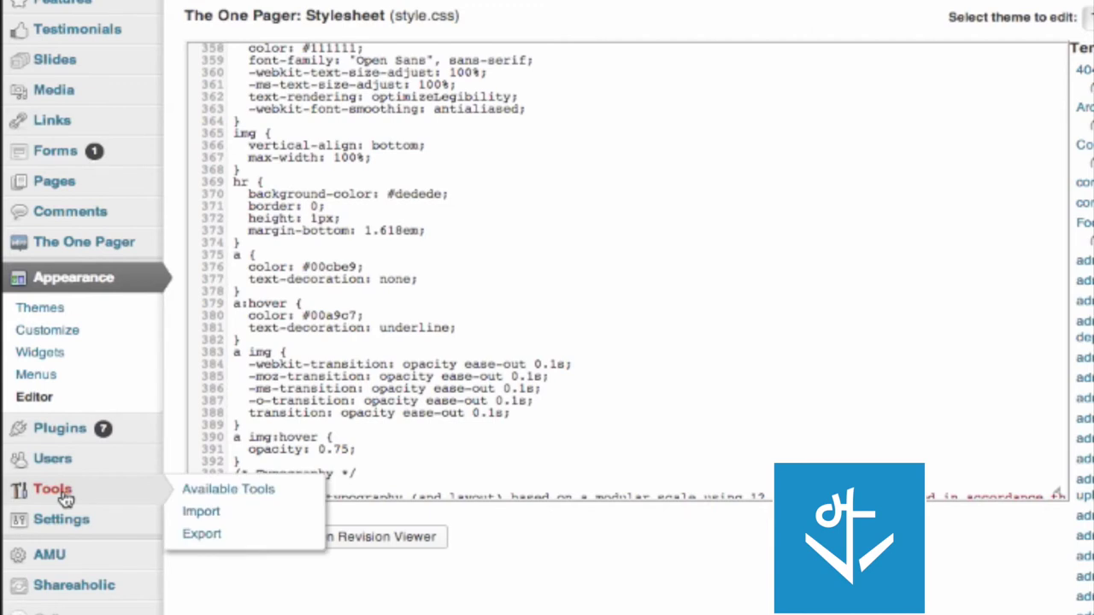
mouse_move(71, 526)
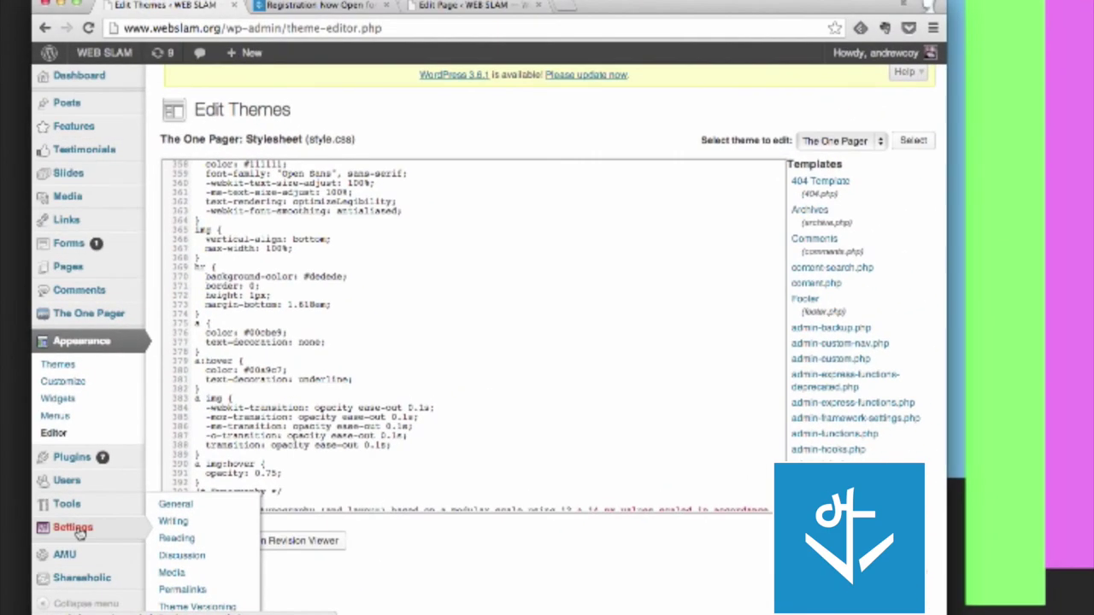
mouse_move(54, 90)
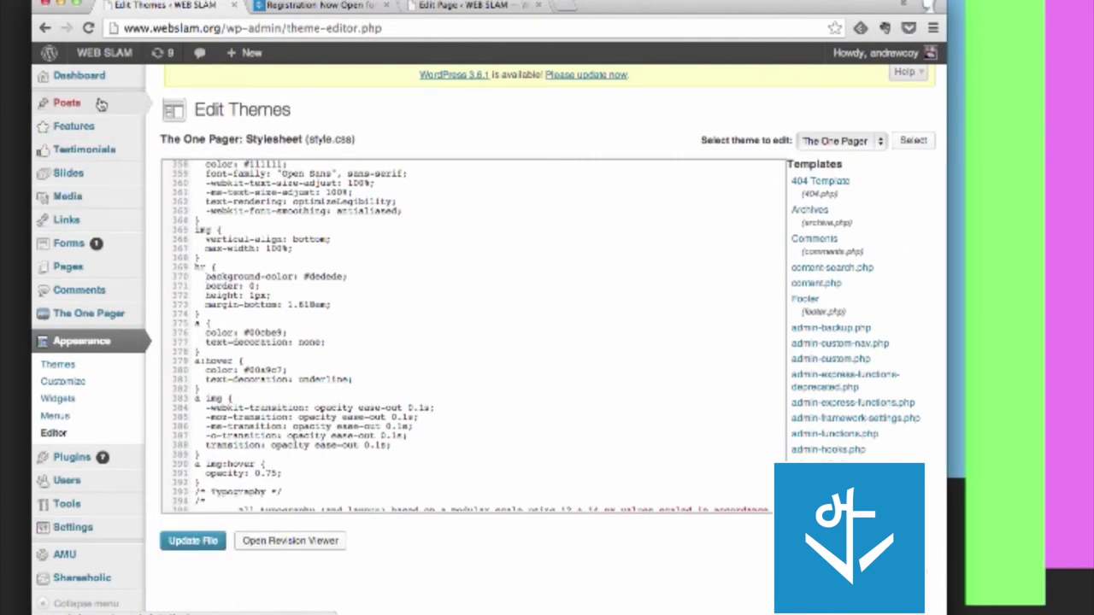
mouse_move(110, 273)
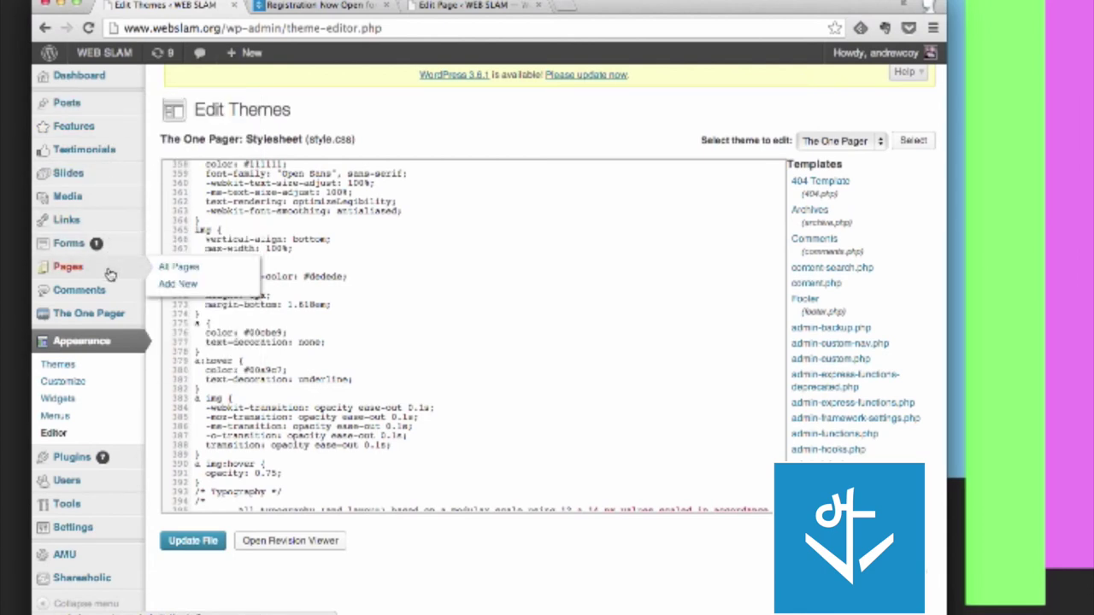